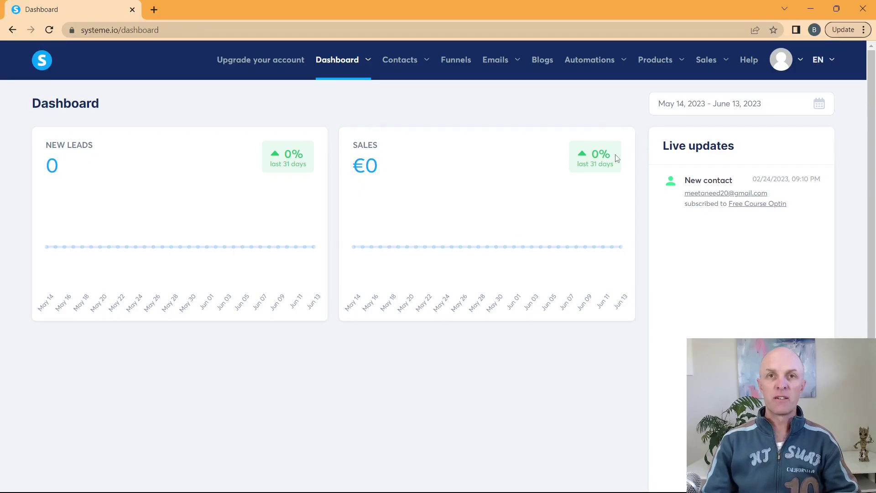
- Go to the Physical products list and start a new product
mouse_move(658, 66)
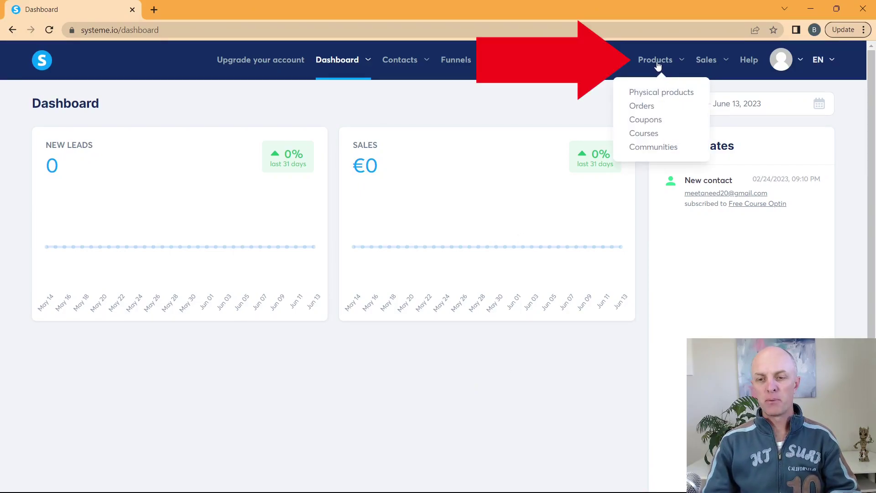
left_click(653, 92)
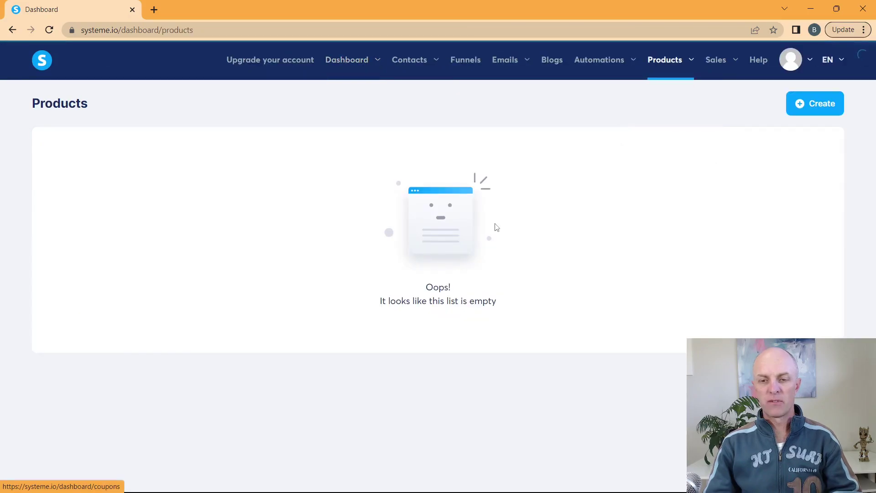
left_click(816, 108)
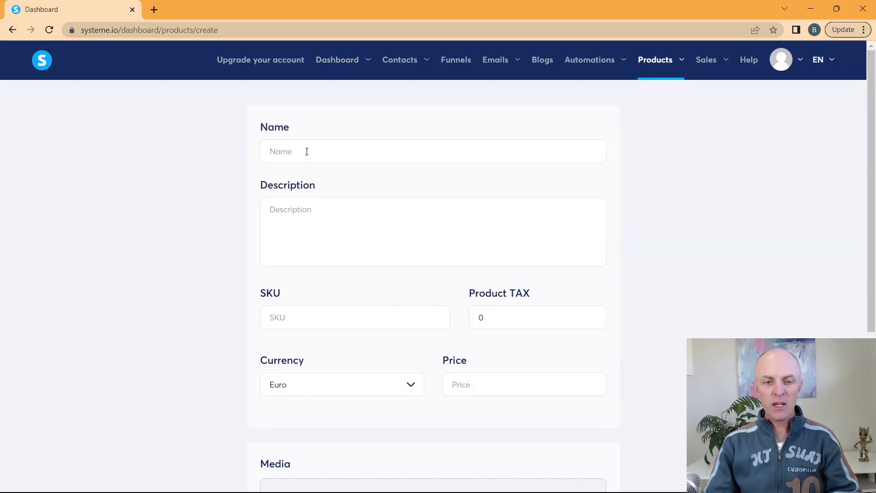
- Enter name 'Plain T-Shirts', description 'Various coloured t-shirts' and SKU 'PLA-8'
left_click(371, 156)
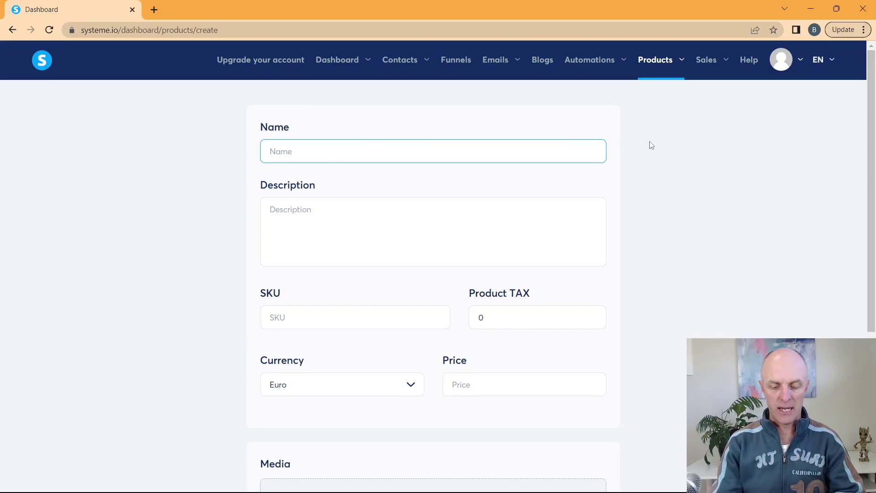
type("Plain T-Shirts")
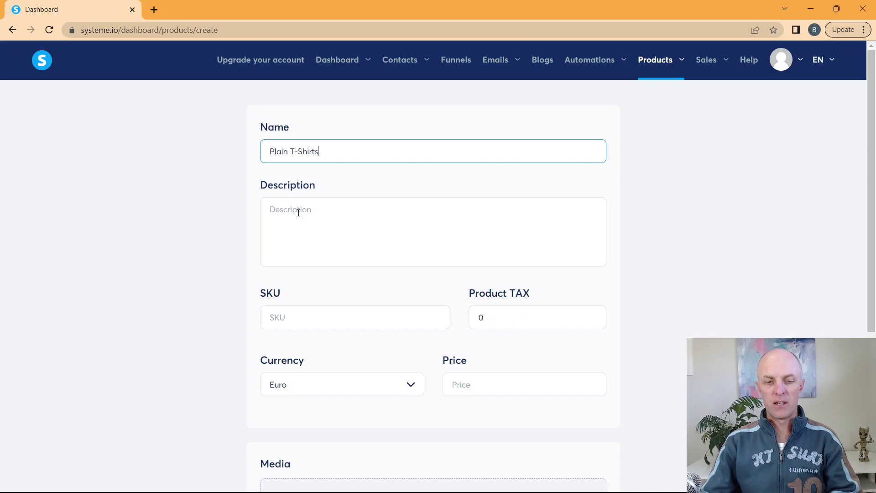
left_click(298, 213)
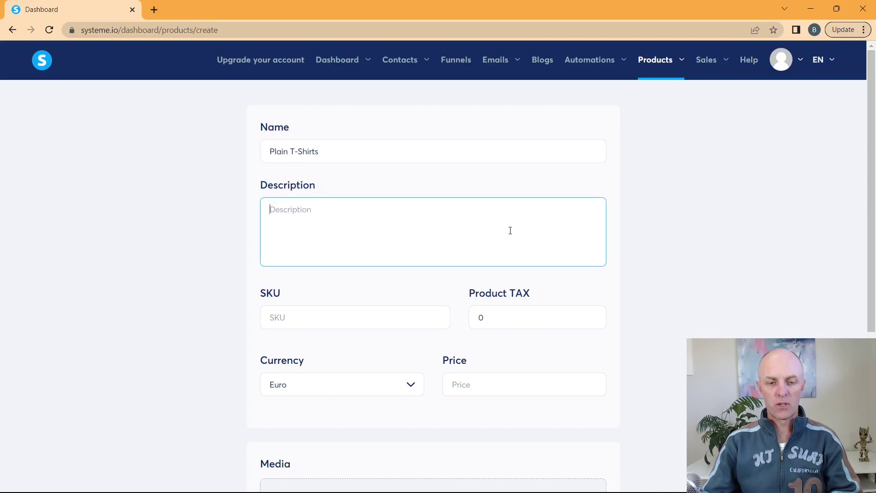
type("Varuo")
key("BackSpace")
key("BackSpace")
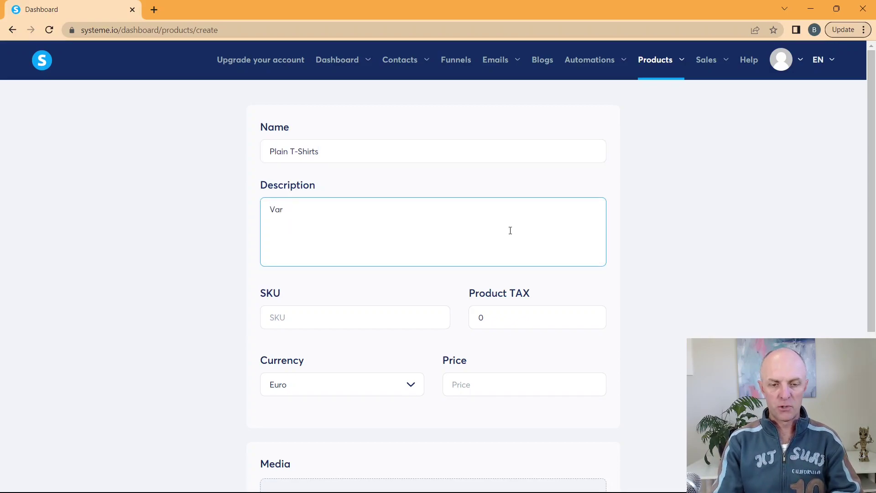
type("ious coloured t-shirts")
left_click(322, 324)
type("PLA-8")
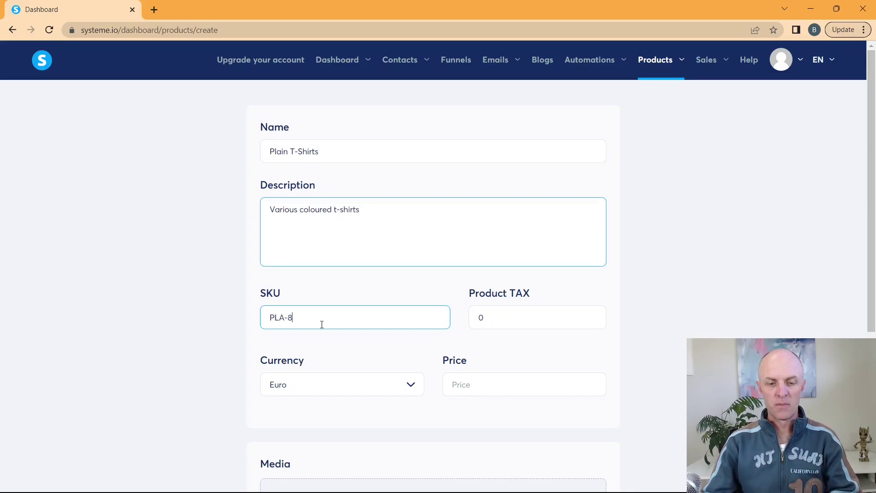
scroll(365, 211, "down", 3)
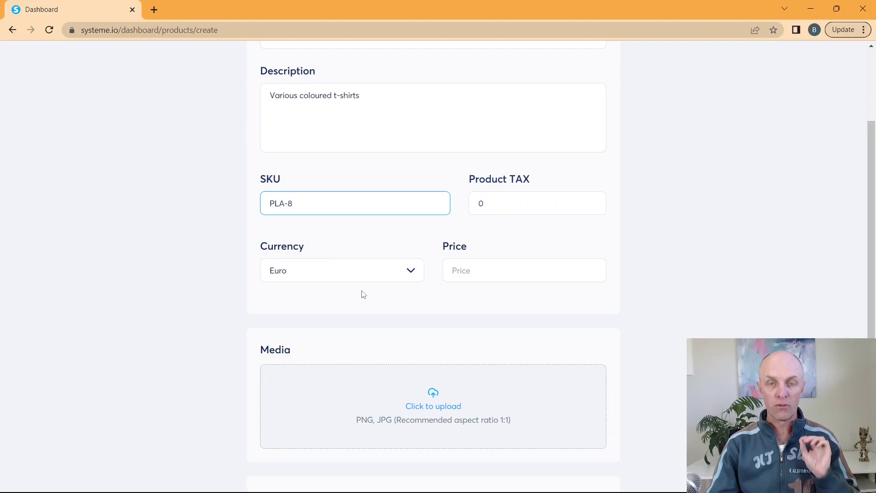
- Switch the currency from Euro to U.S. Dollar and enter a price of 20.00
left_click(360, 278)
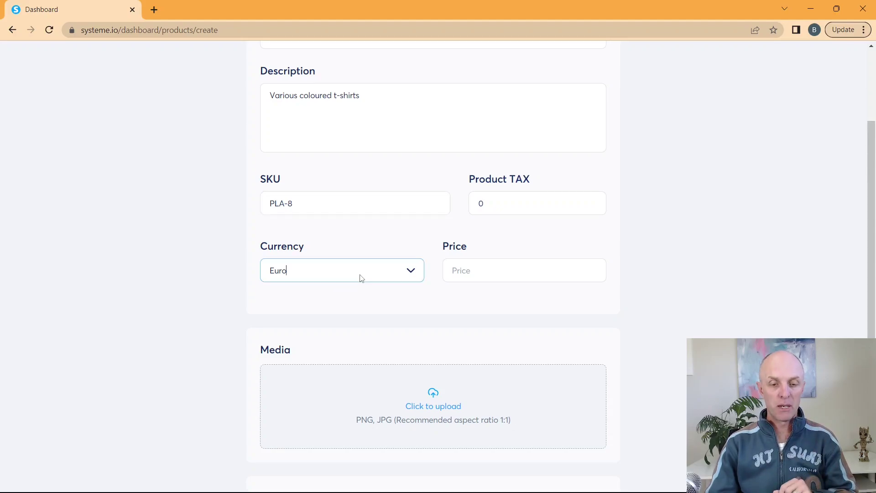
left_click(411, 274)
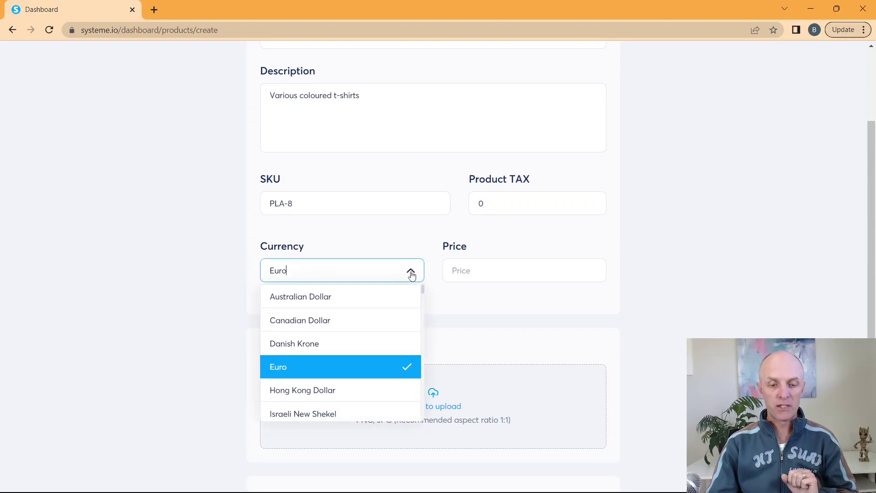
scroll(357, 358, "down", 8)
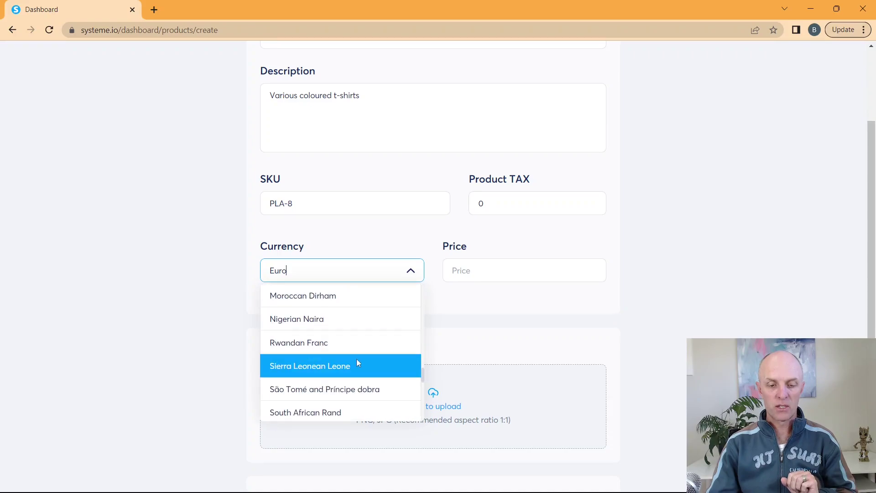
scroll(356, 361, "down", 5)
scroll(355, 362, "down", 5)
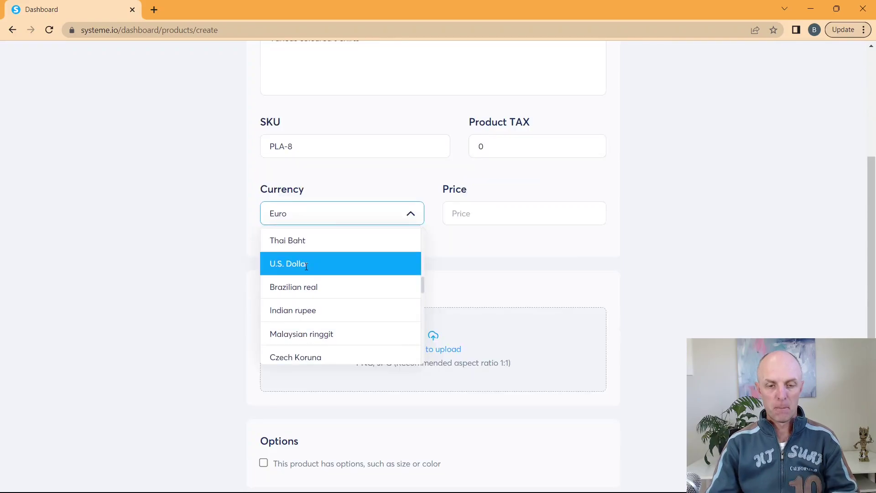
left_click(306, 266)
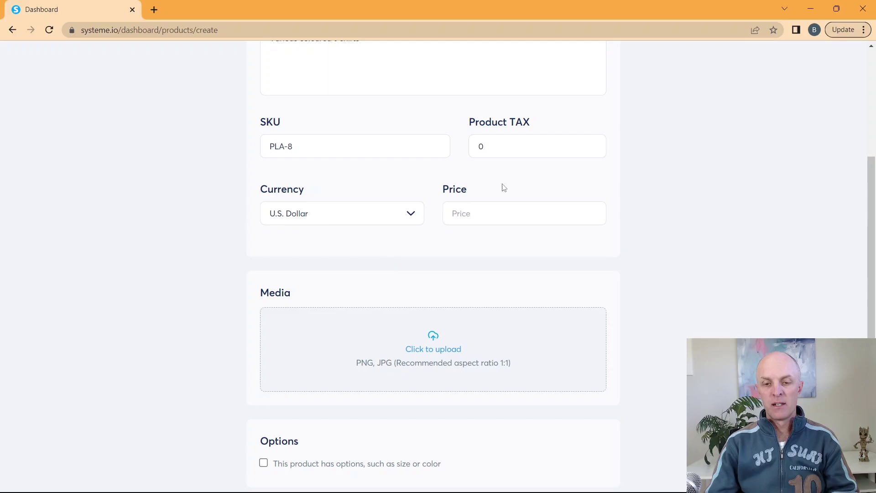
left_click(500, 214)
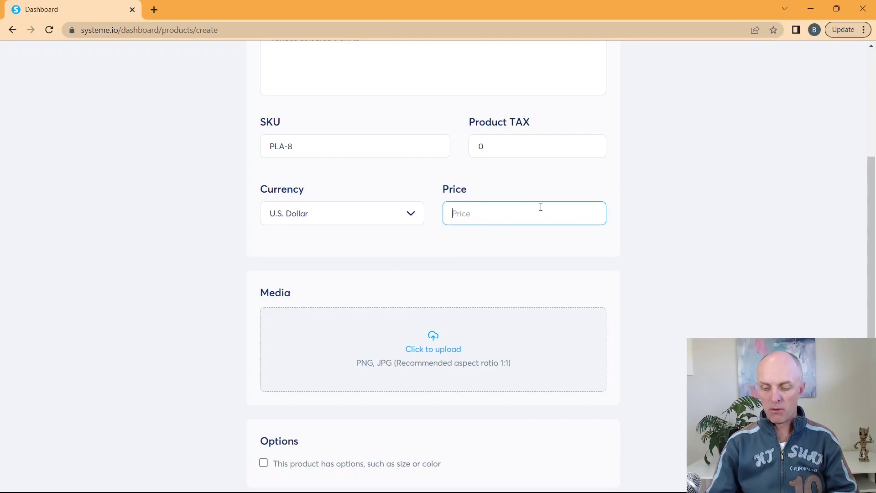
type("20.00")
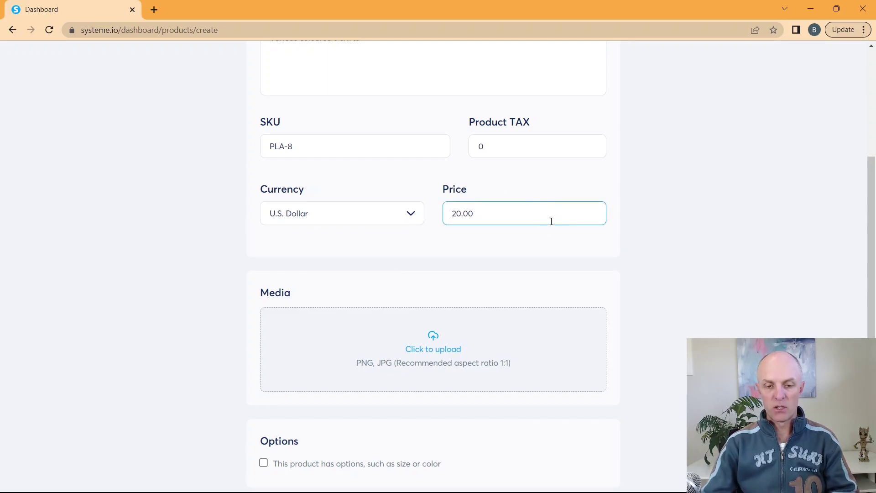
scroll(552, 232, "down", 2)
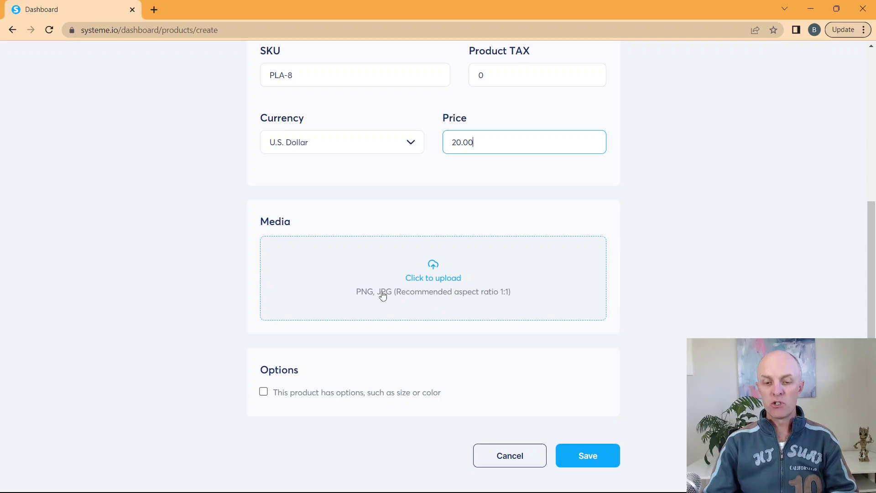
- Upload the blue T-shirt image and the black T-shirt image as product media
left_click(398, 293)
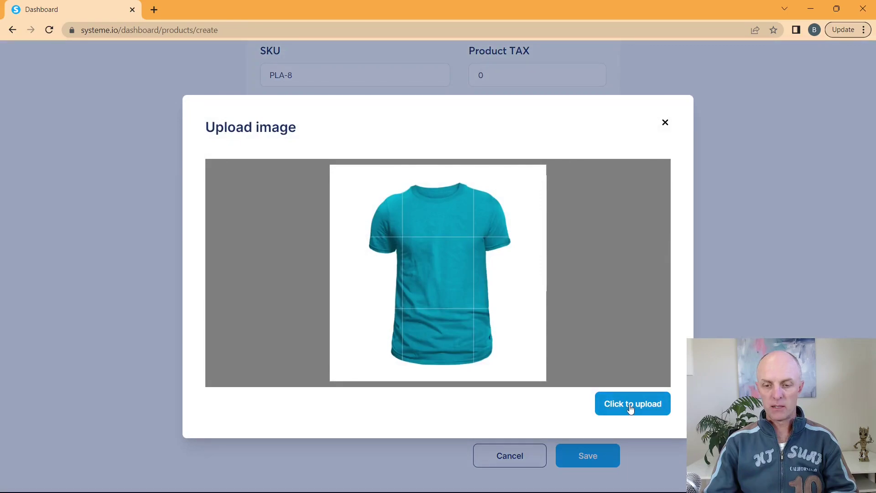
left_click(630, 408)
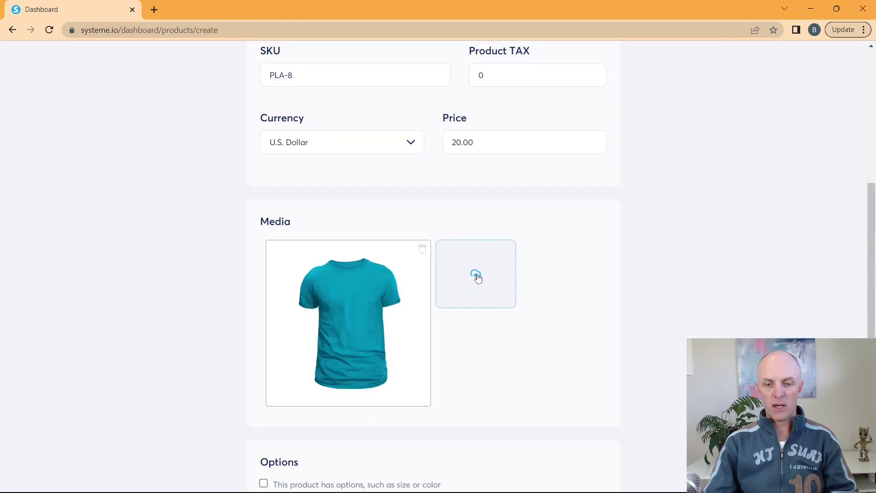
left_click(475, 275)
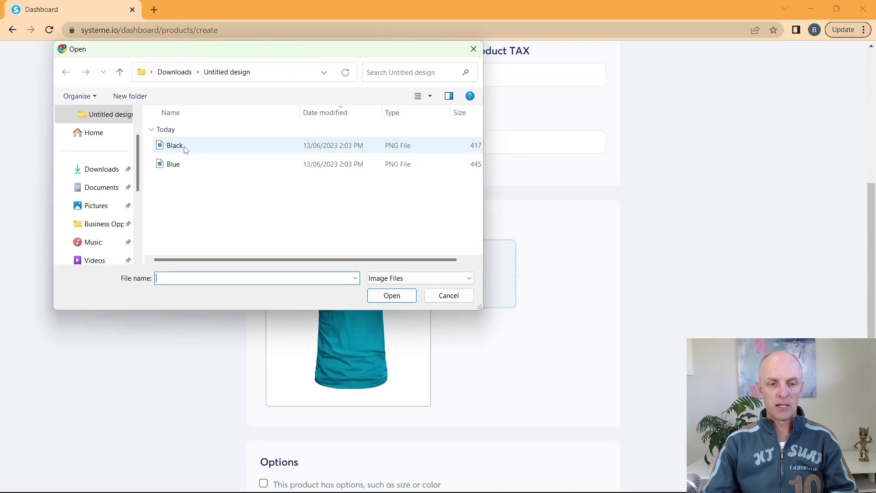
double_click(175, 146)
left_click(642, 408)
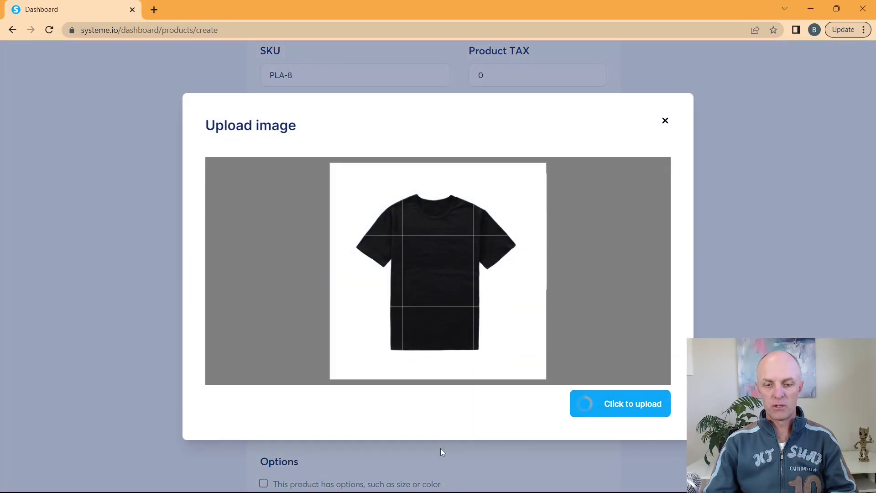
scroll(430, 450, "down", 2)
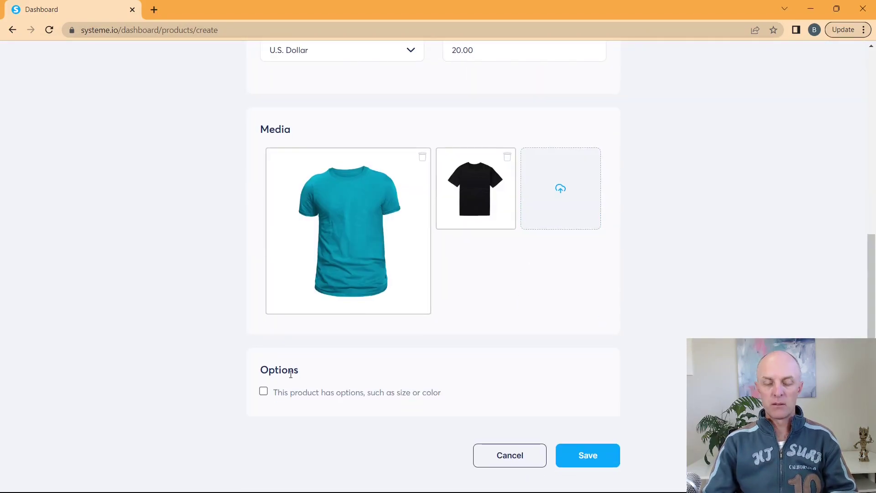
- Mark the product as having options and name the first option Colour
left_click(263, 394)
scroll(538, 355, "down", 2)
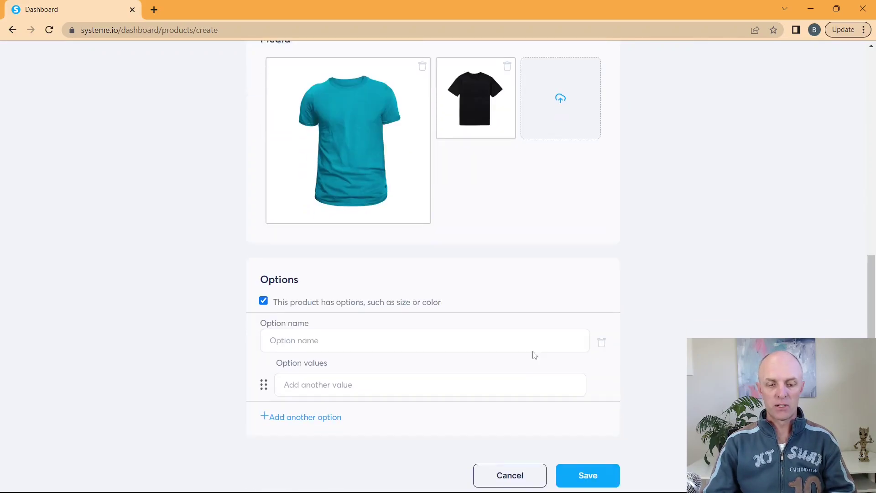
left_click(309, 321)
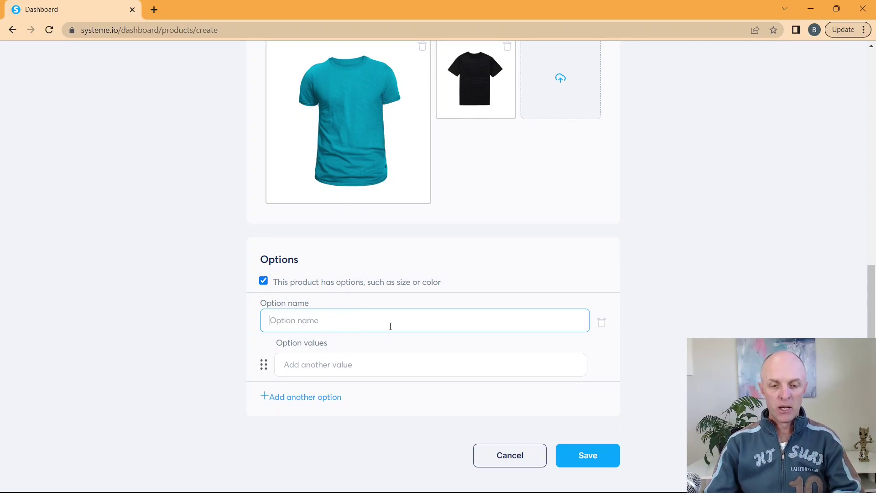
type("Blue")
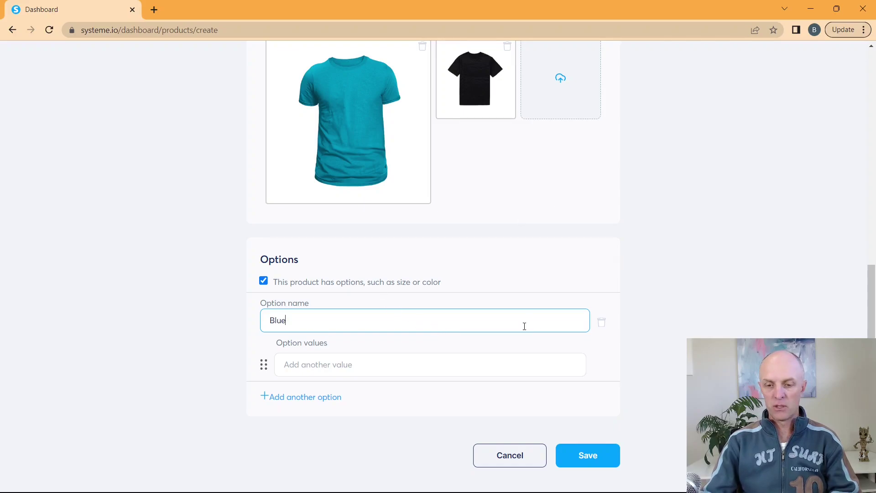
left_click_drag(329, 326, 214, 329)
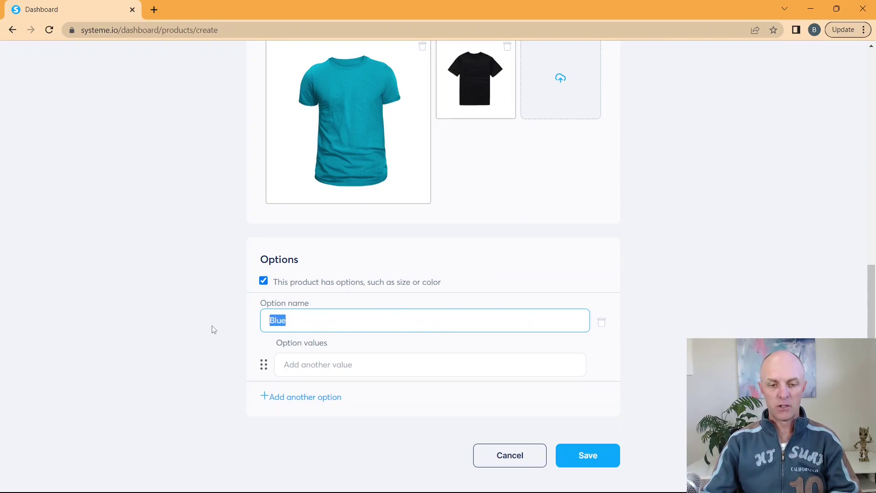
type("Colour")
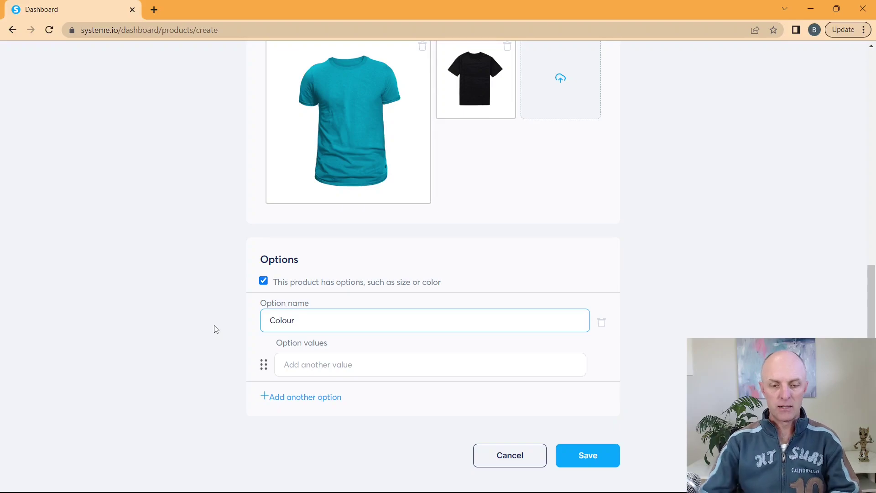
- Enter Blue and Black as Colour values, generating variants with SKUs B-795 and B-835
left_click(307, 365)
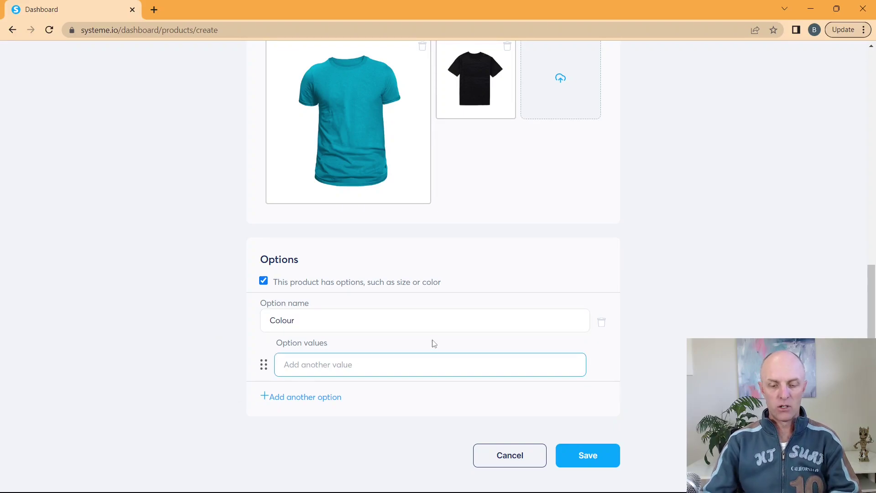
type("Blue")
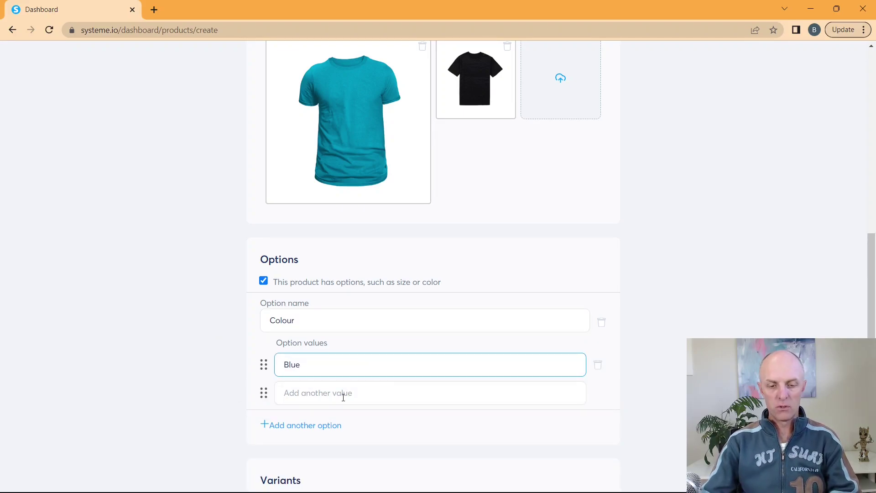
left_click(343, 397)
type("Black")
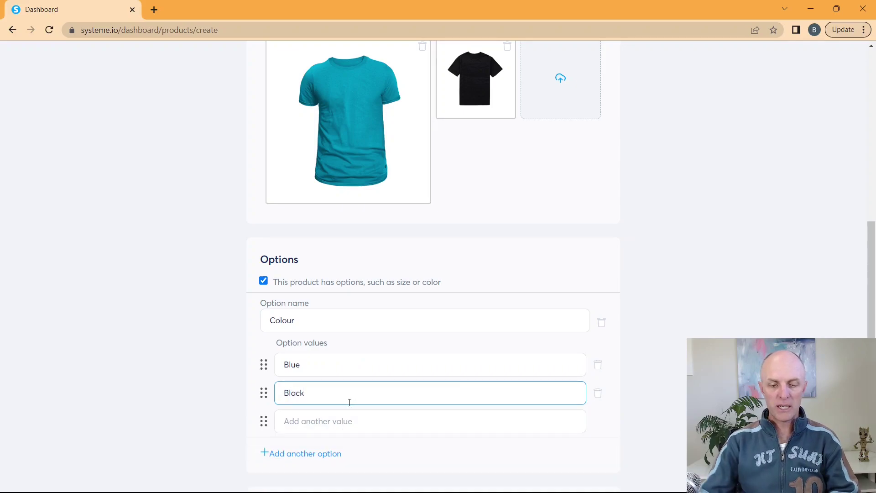
scroll(502, 352, "down", 5)
scroll(503, 223, "up", 1)
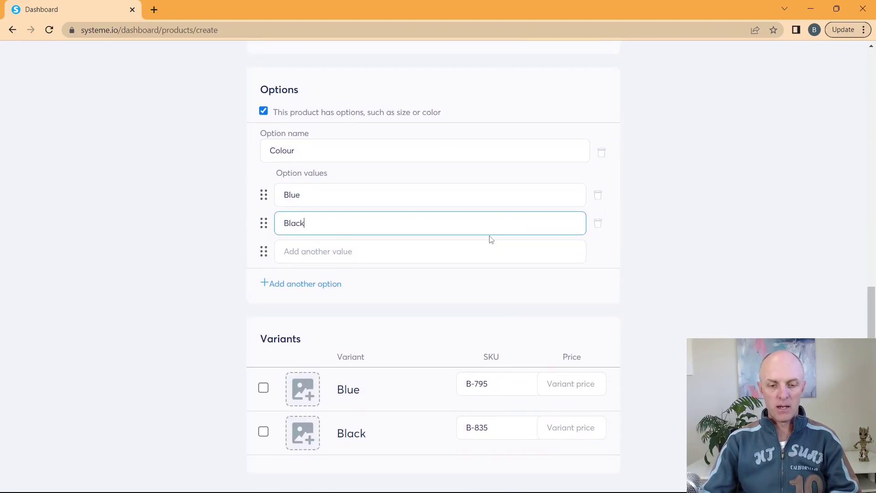
scroll(490, 239, "down", 2)
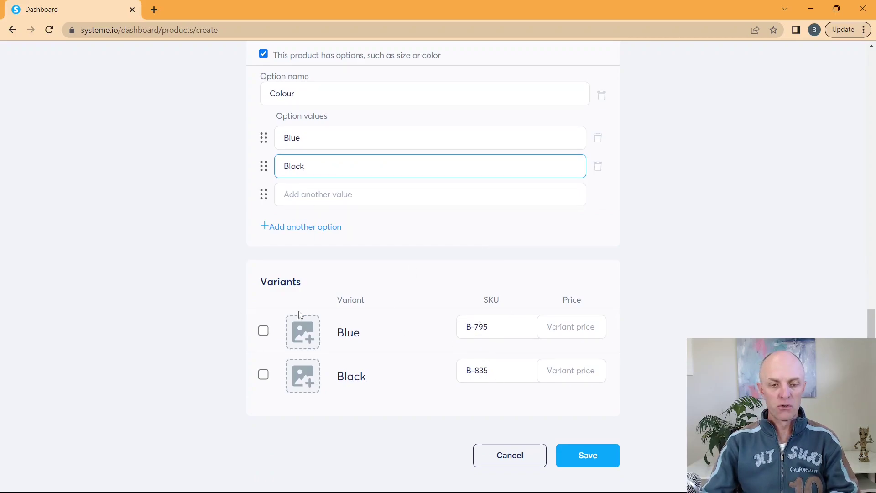
scroll(389, 266, "up", 3)
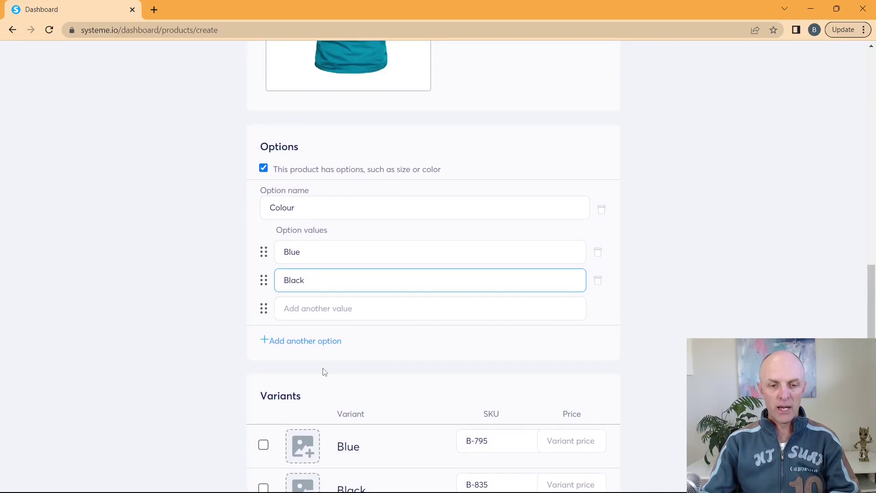
- Add a second option named Size with values S, M, L and XL
left_click(277, 341)
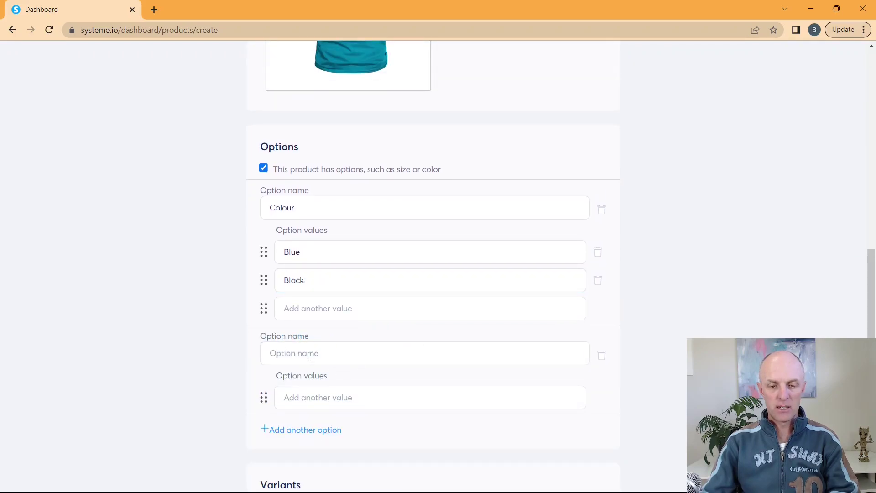
left_click(309, 357)
type("Size")
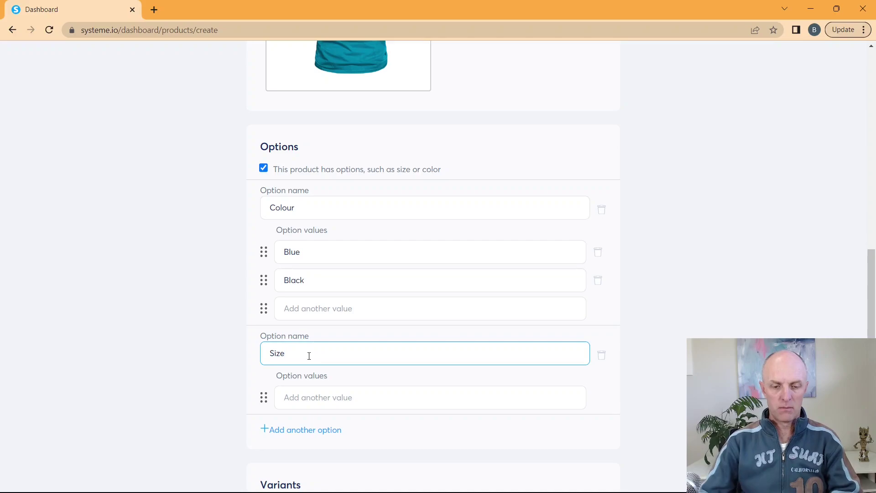
left_click(306, 398)
type("S")
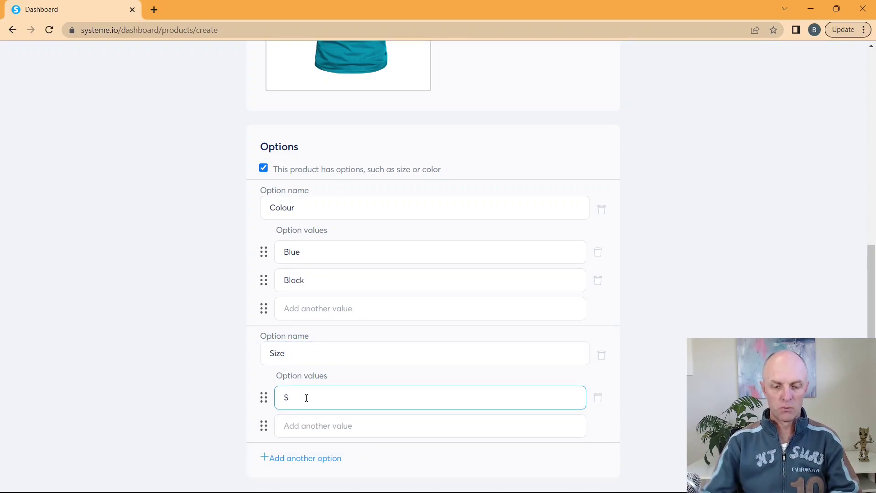
left_click(287, 425)
type("M")
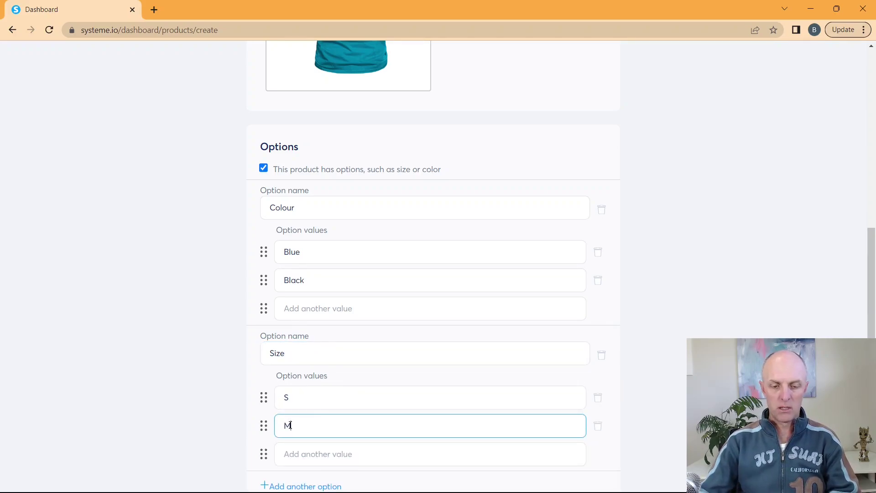
scroll(315, 415, "down", 3)
left_click(313, 339)
type("L")
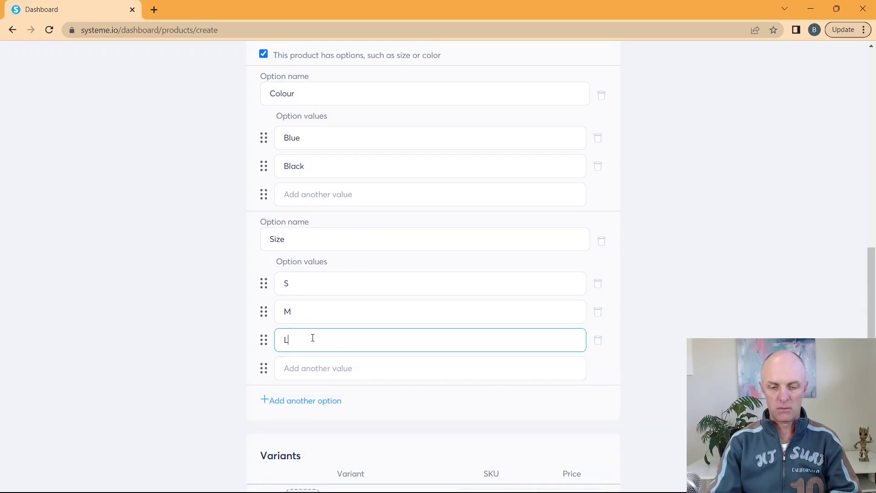
left_click(313, 372)
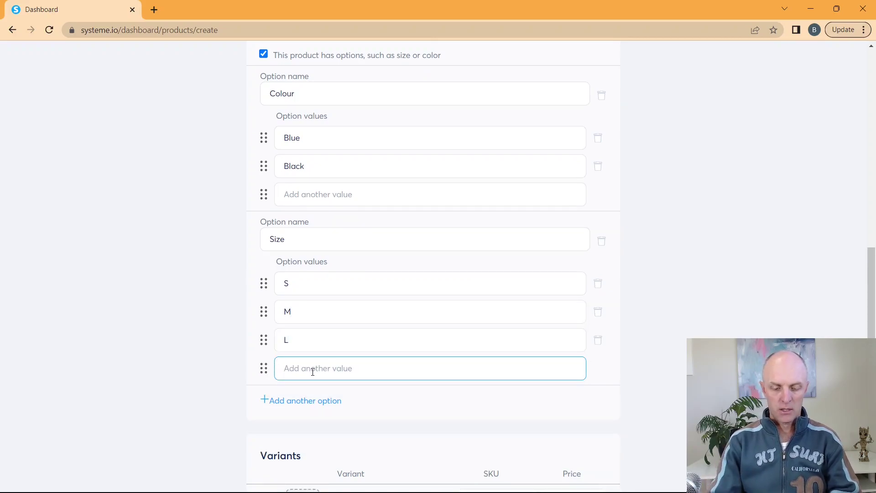
type("XL")
- Review the SKUs of the eight colour/size variants, including Blue/L
scroll(410, 333, "down", 7)
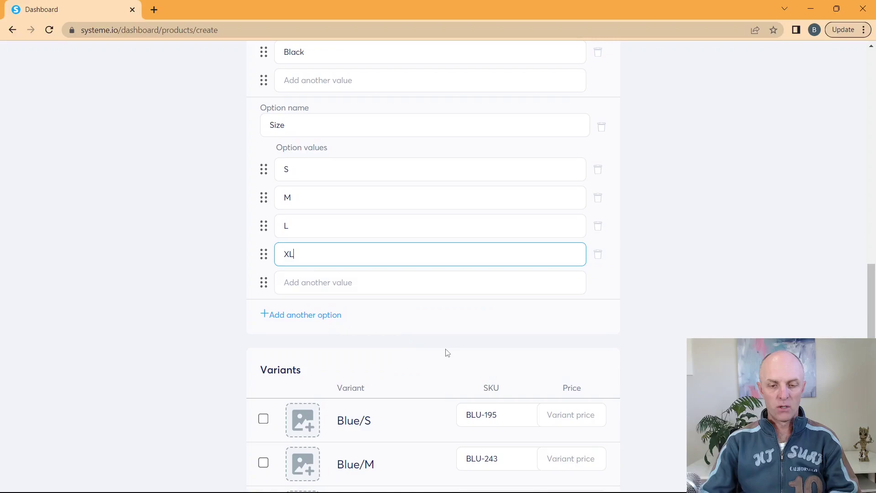
scroll(437, 207, "down", 3)
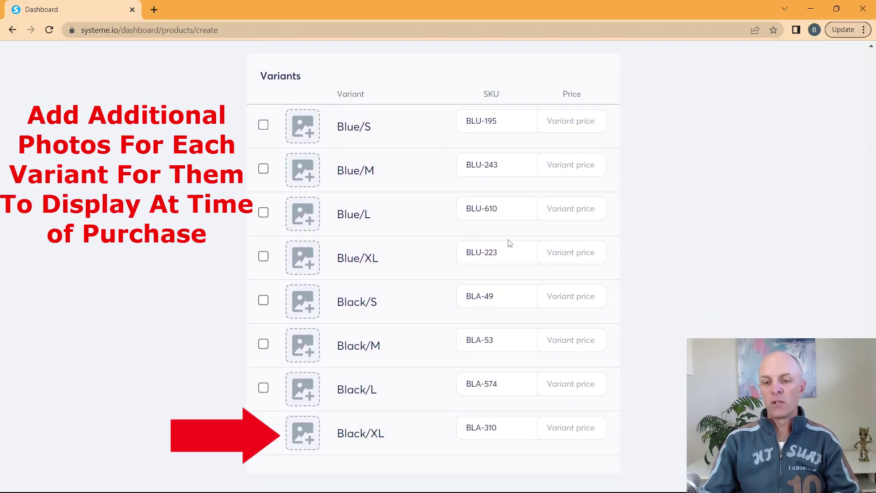
left_click(502, 202)
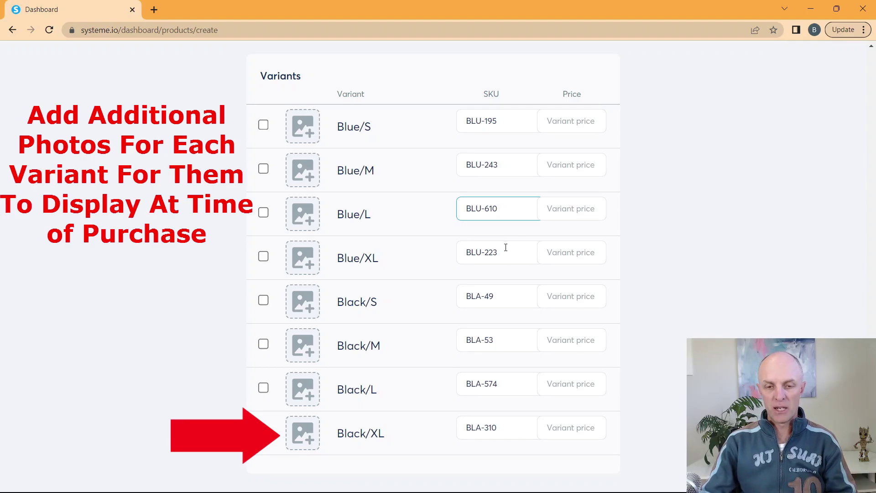
scroll(528, 356, "down", 2)
- Save Plain T-Shirts so it appears in the Products list
left_click(591, 455)
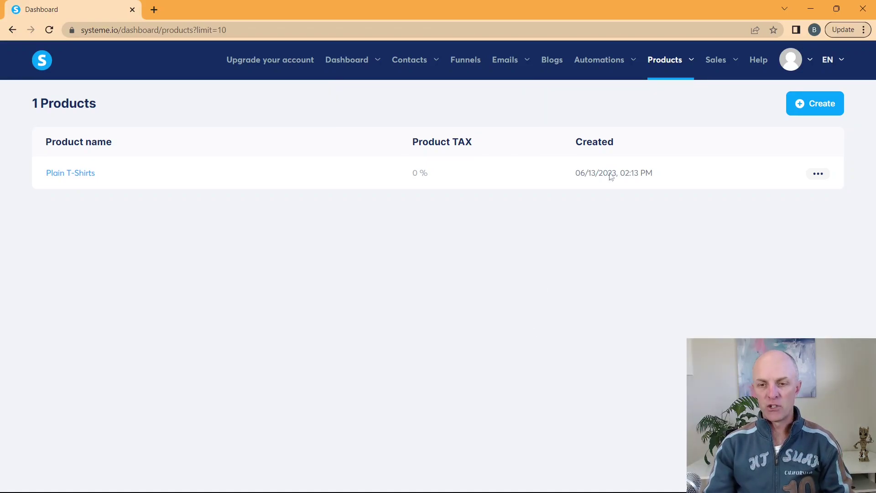
mouse_move(669, 64)
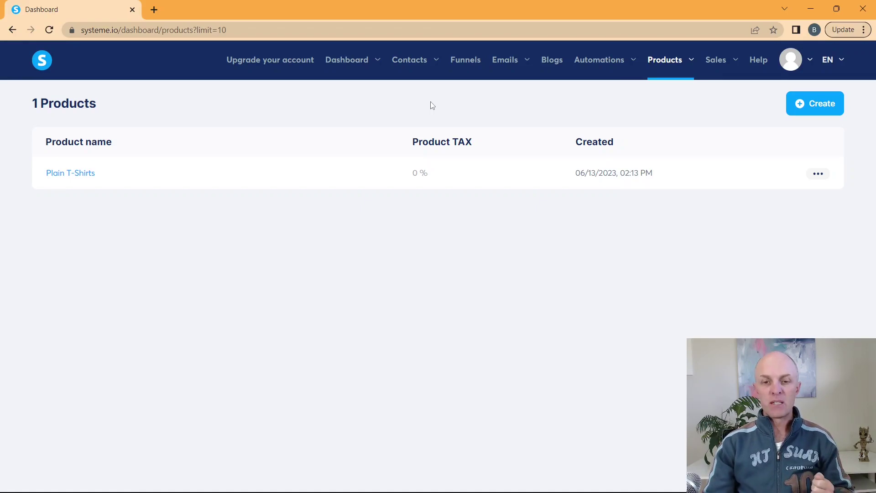
mouse_move(433, 106)
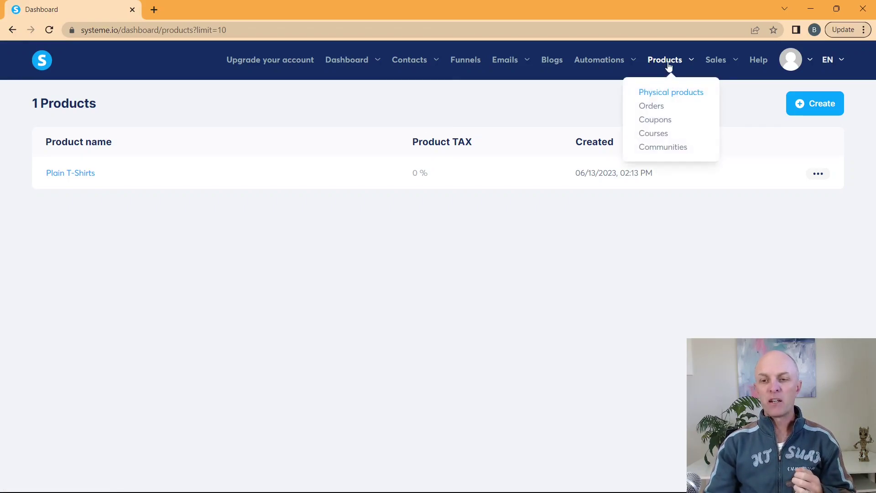
- View the Courses list, then move to the empty Communities page
left_click(655, 133)
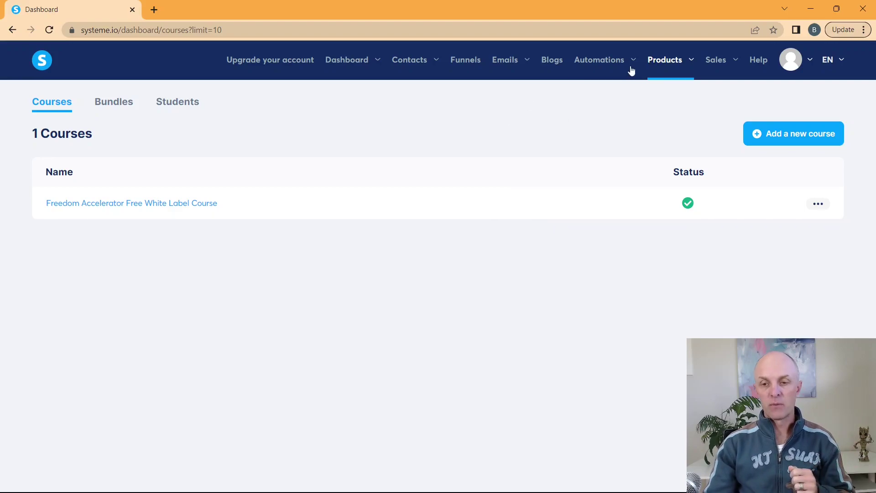
mouse_move(667, 64)
left_click(648, 147)
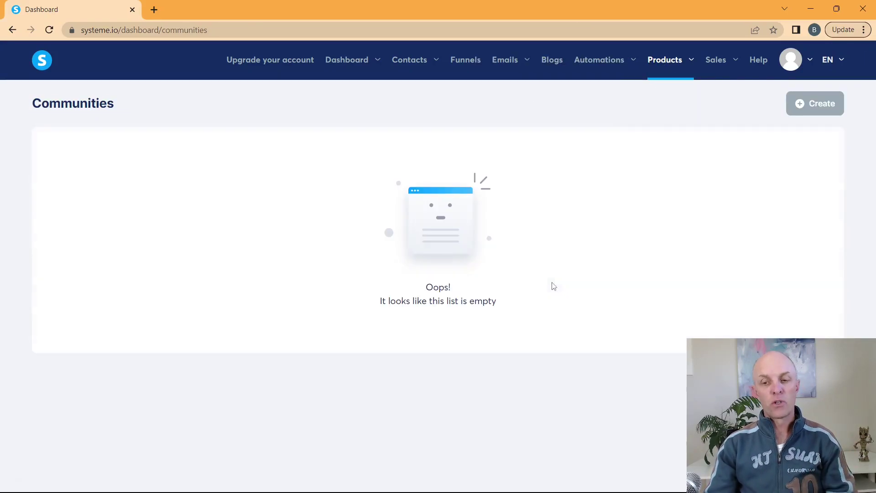
left_click(816, 104)
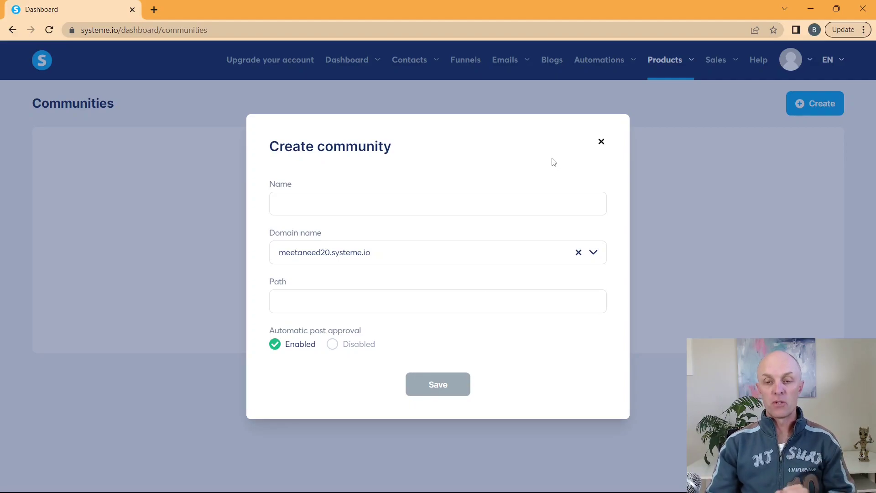
left_click(602, 142)
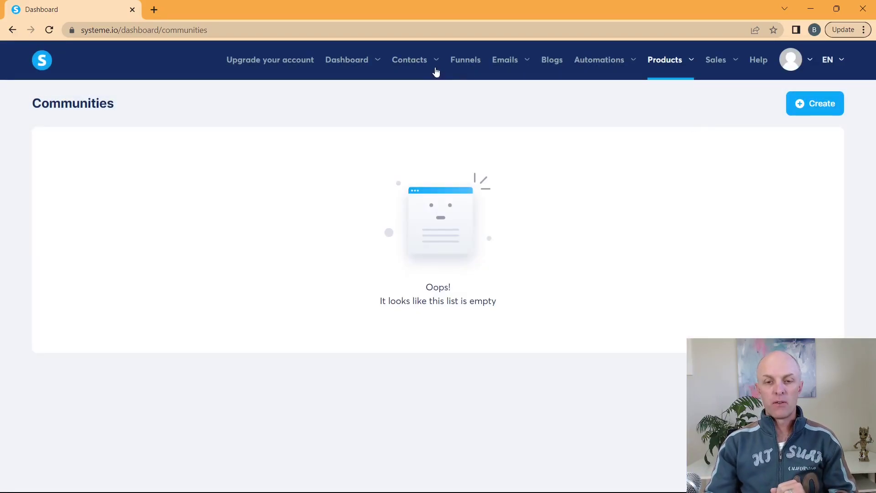
- Create and save a new contact tag named 'eBook' under Contacts > Tags
mouse_move(433, 71)
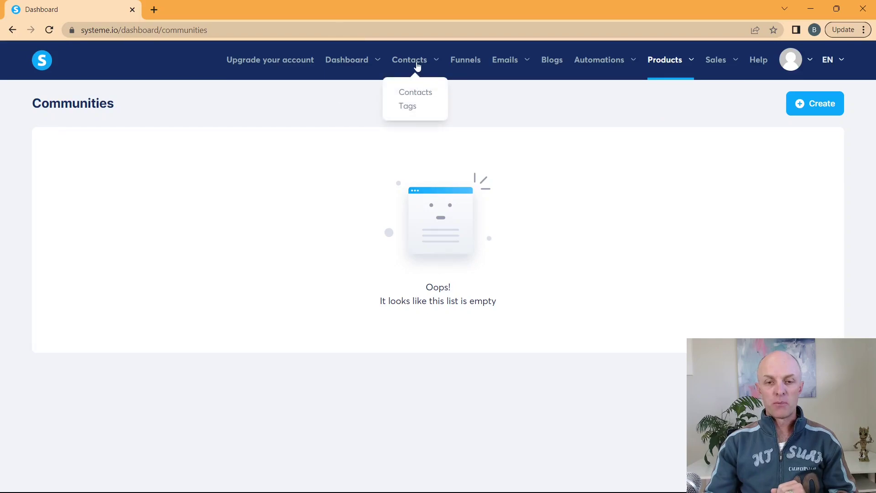
left_click(408, 108)
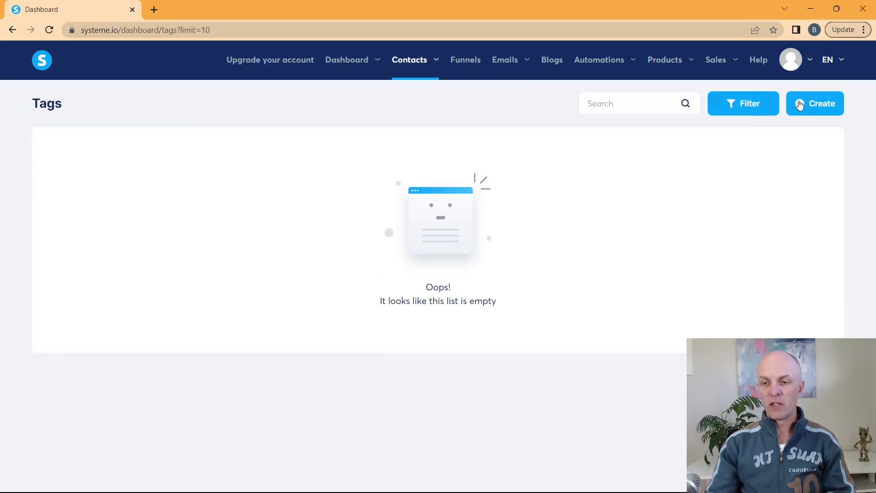
left_click(800, 104)
left_click(381, 279)
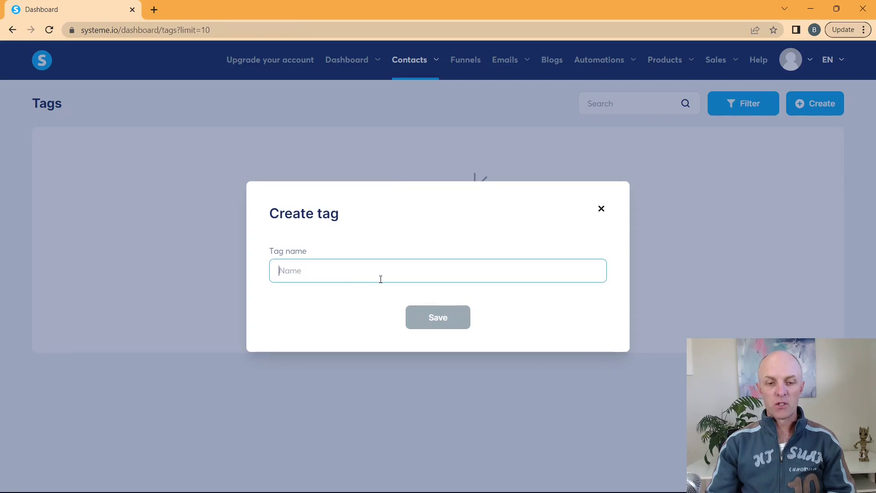
type("eBook")
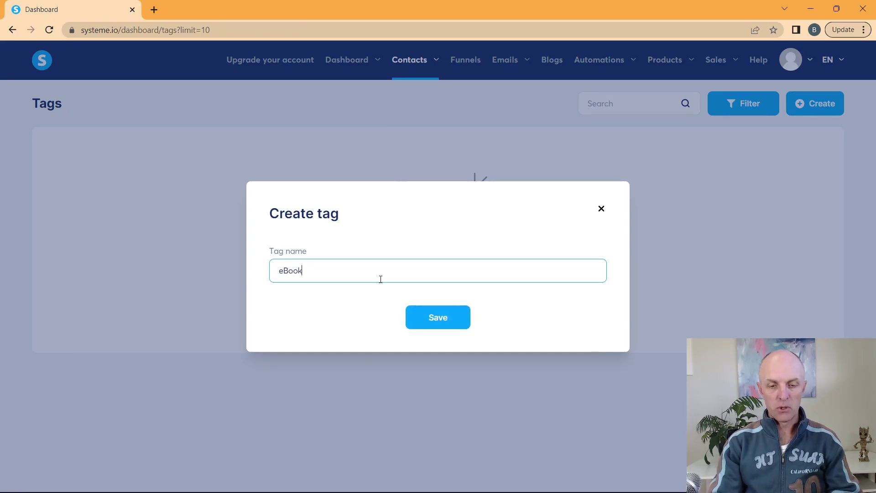
left_click(397, 317)
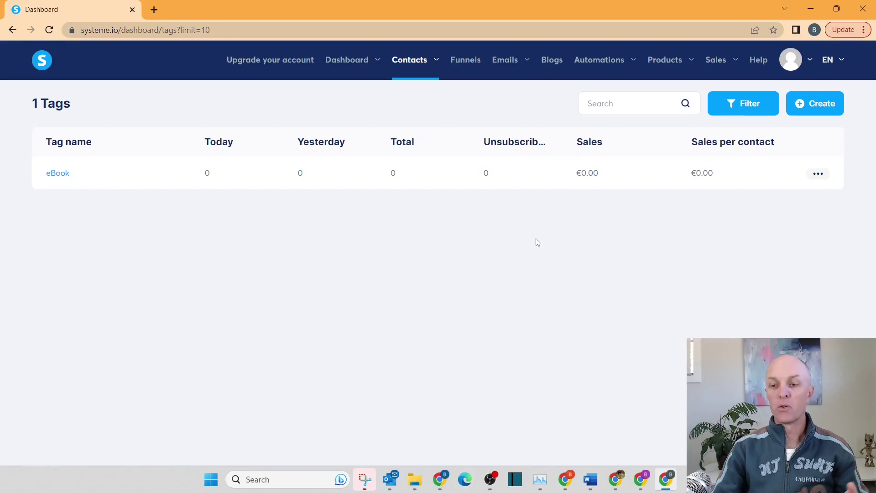
- Bring up a blank Create tag form for a second tag
left_click(804, 111)
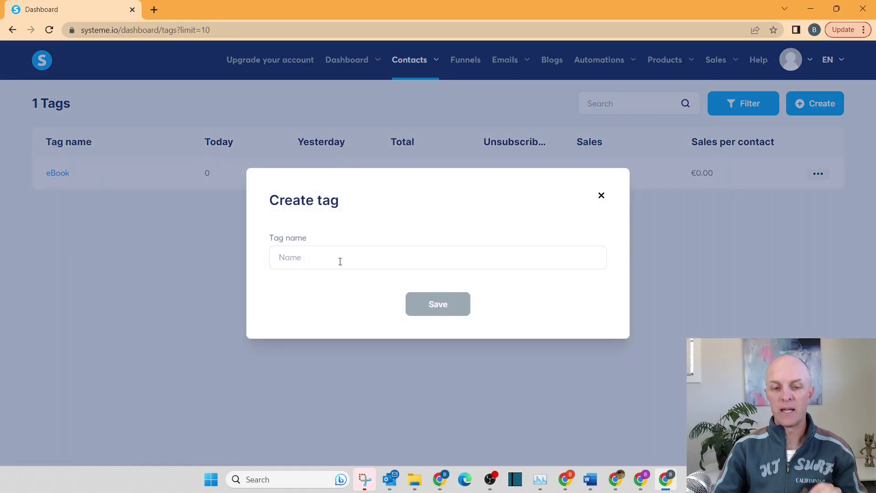